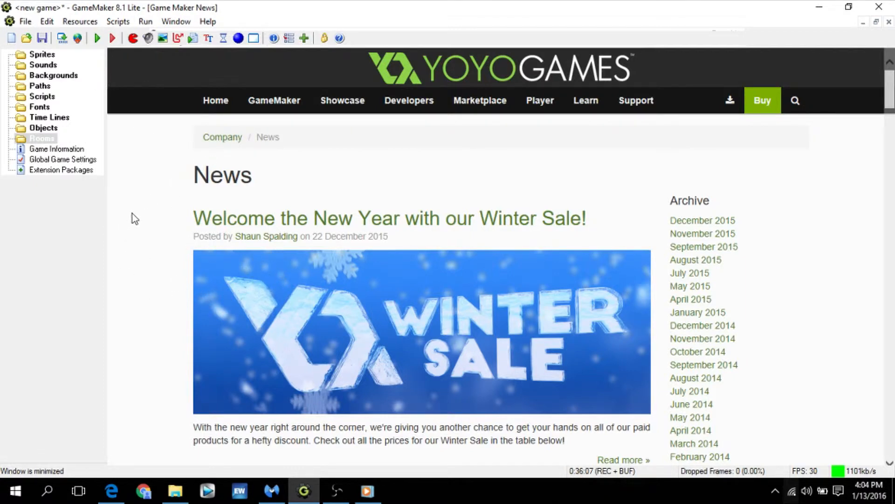
- Create a new sprite and name it sprite_player
click(79, 22)
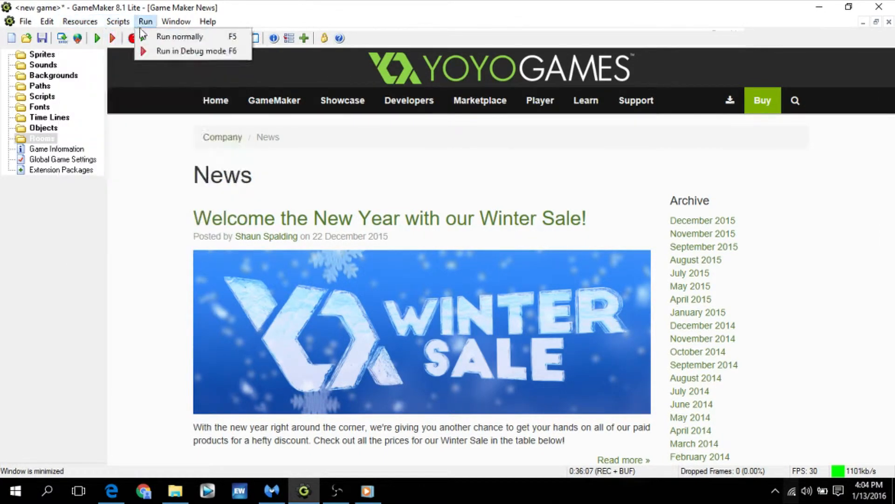
click(100, 38)
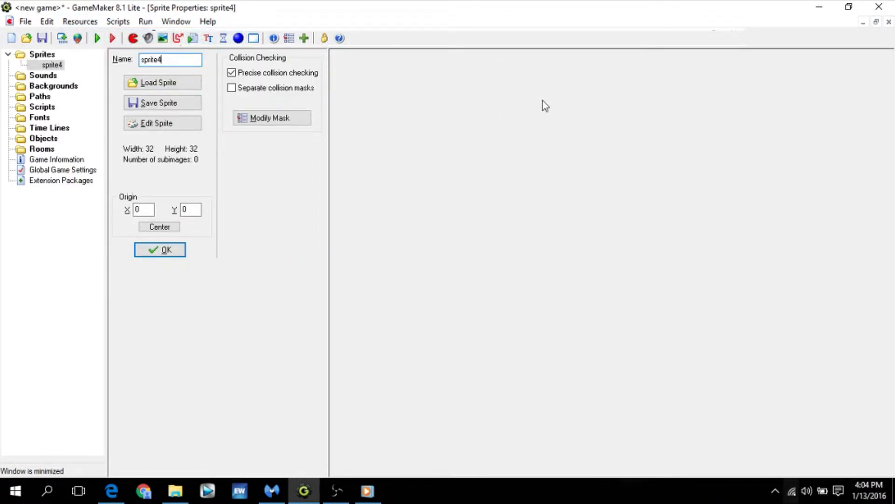
key(BackSpace)
text(_playe)
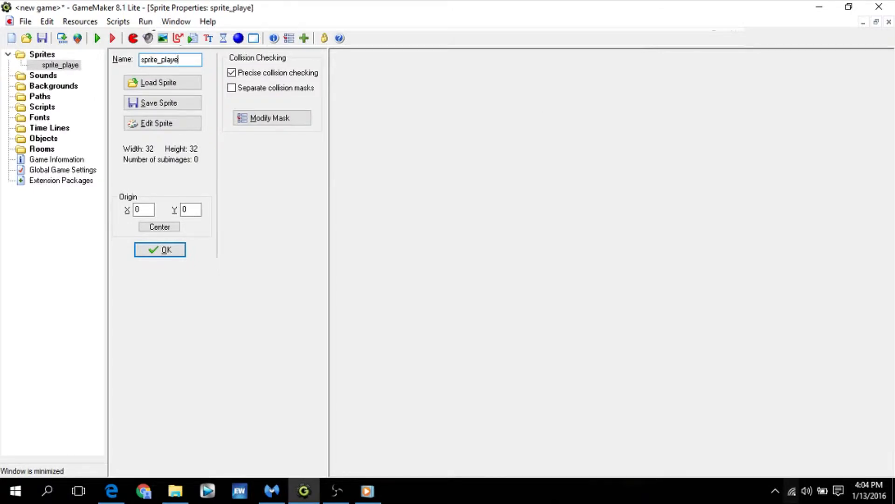
text(r)
- Open sprite_player for editing and choose the sprite_player image file as the strip to create its frames from
click(162, 125)
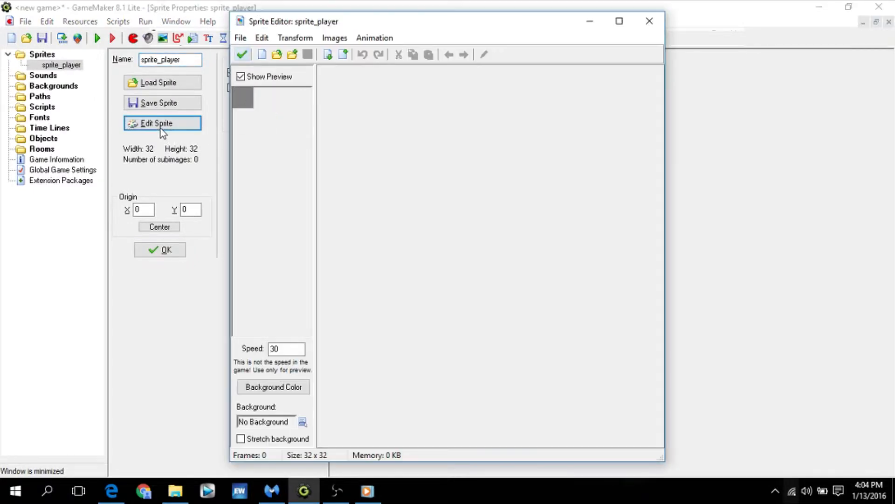
click(240, 38)
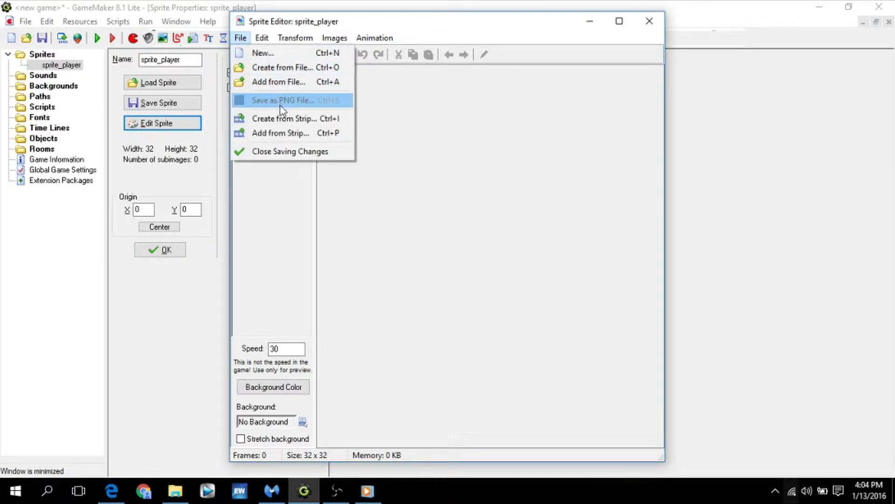
click(278, 119)
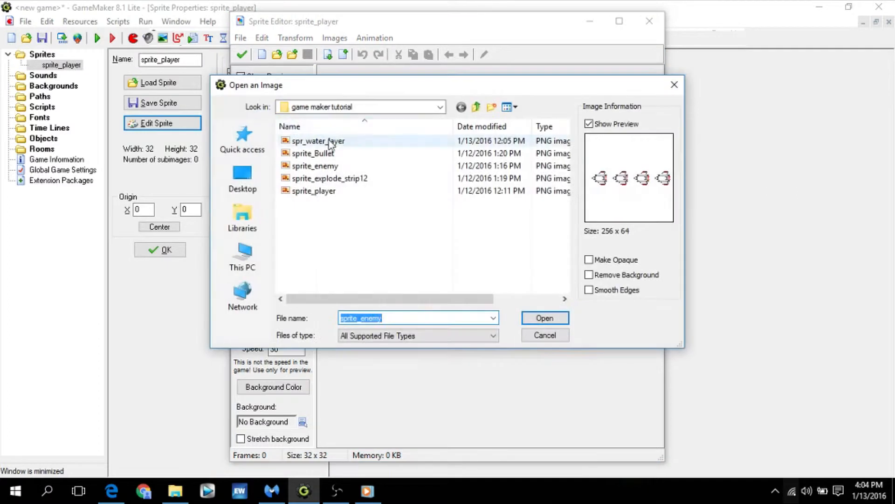
double_click(322, 191)
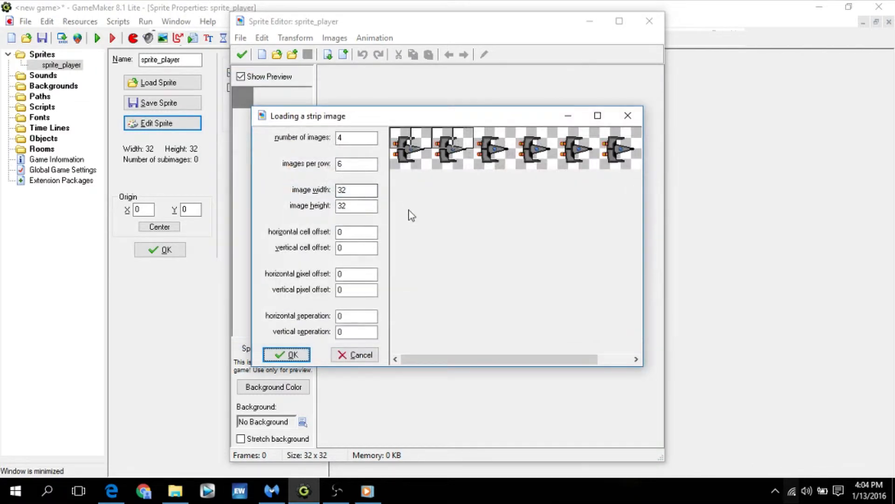
- Load the strip as 6 images, each 64 wide and 64 high, and save the sprite
double_click(357, 137)
text(6)
key(Tab)
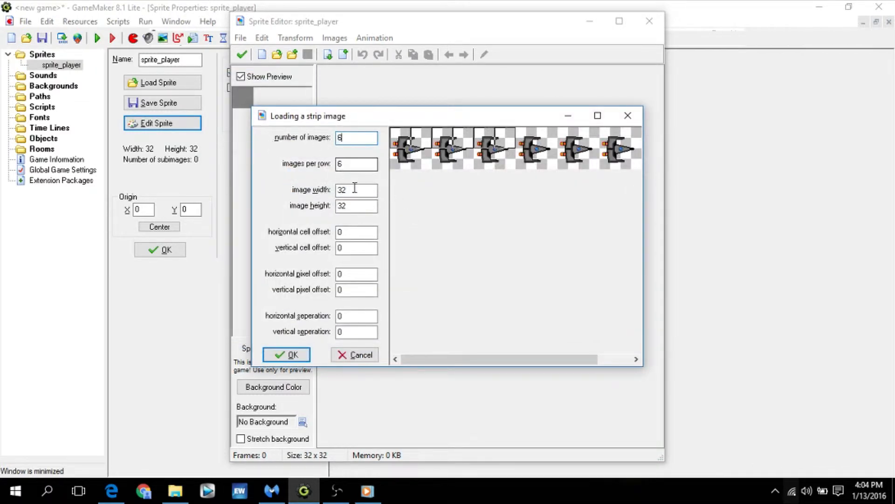
key(Tab)
text(64)
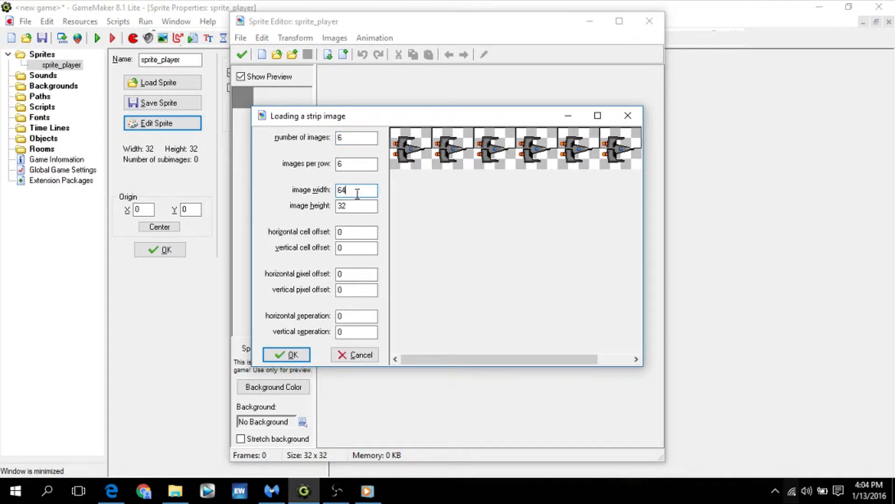
key(Tab)
text(64)
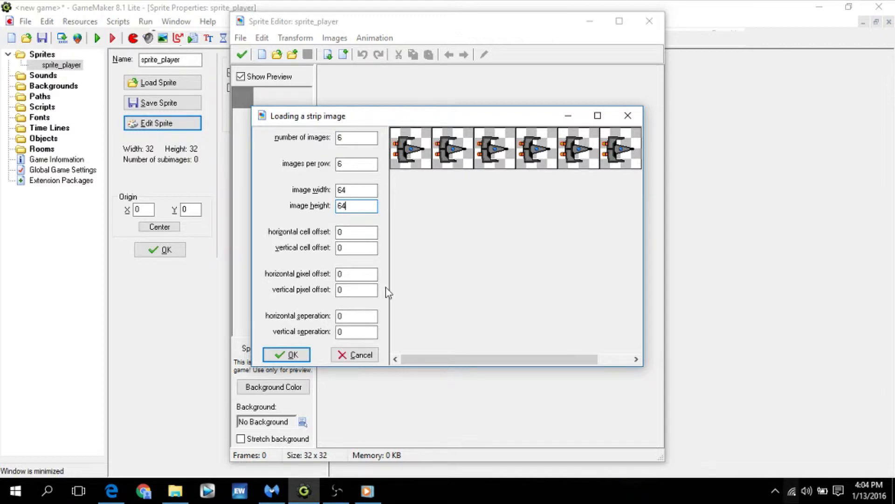
click(301, 358)
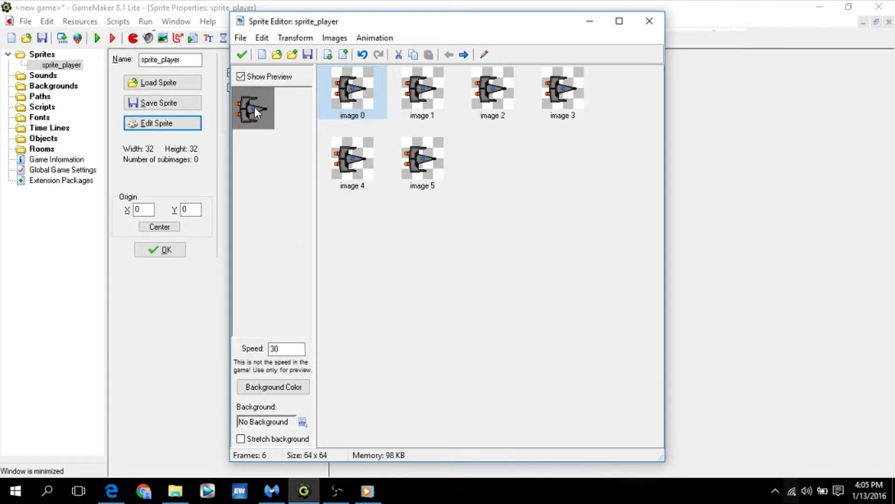
click(242, 54)
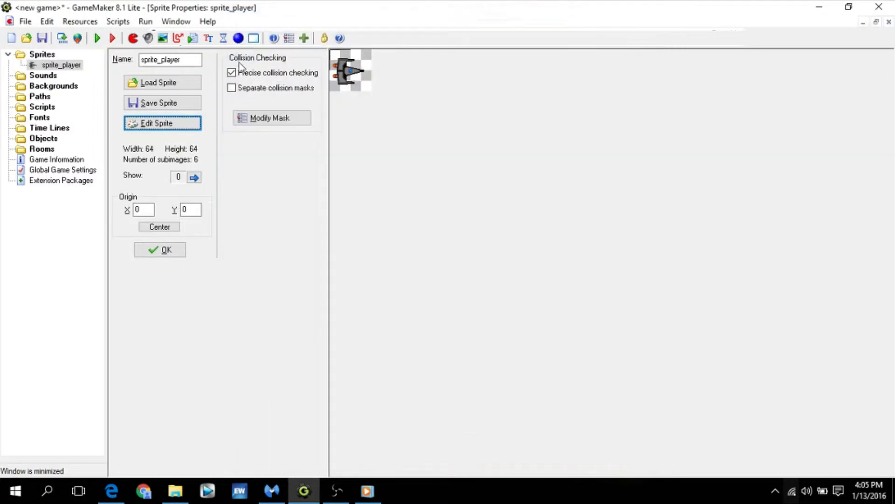
click(163, 250)
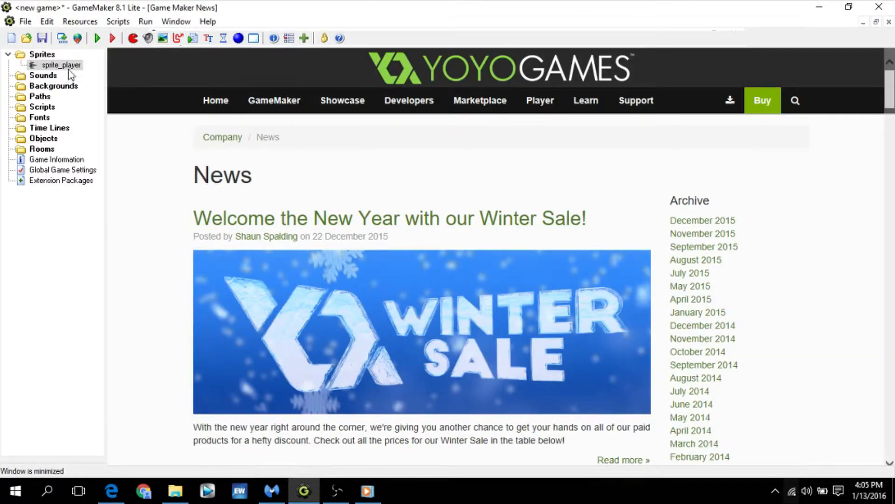
- Create a new object named obj_player and assign sprite_player as its sprite
click(79, 23)
click(103, 136)
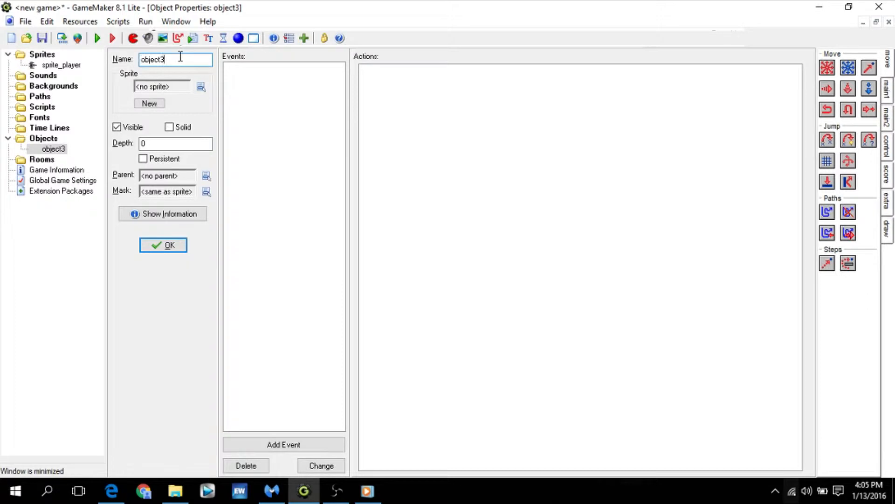
key(BackSpace)
key(BackSpace)
key(BackSpace)
key(BackSpace)
text(_player)
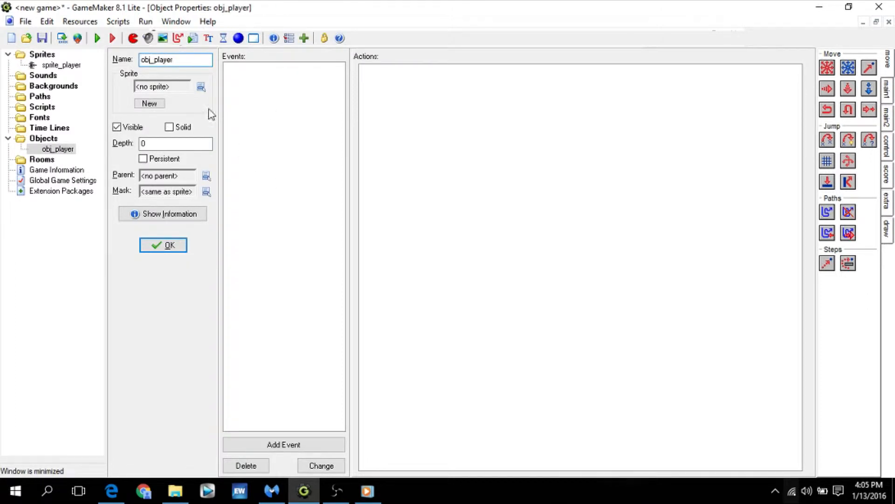
click(201, 87)
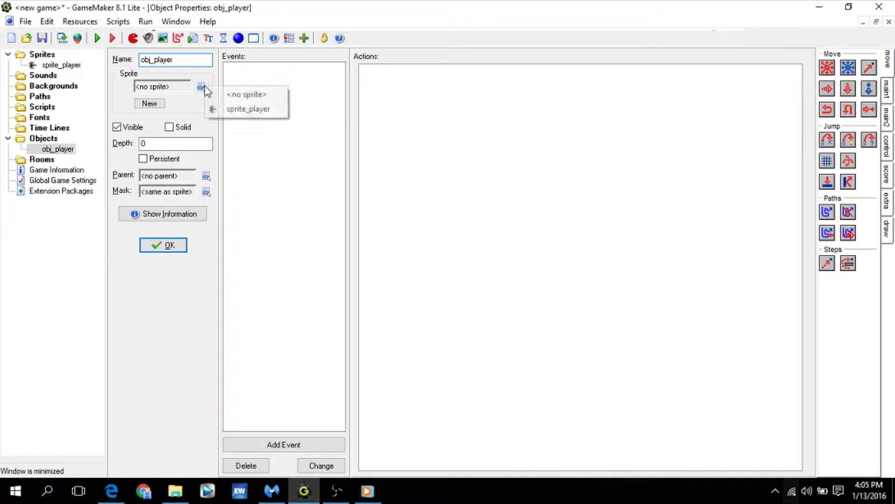
click(231, 109)
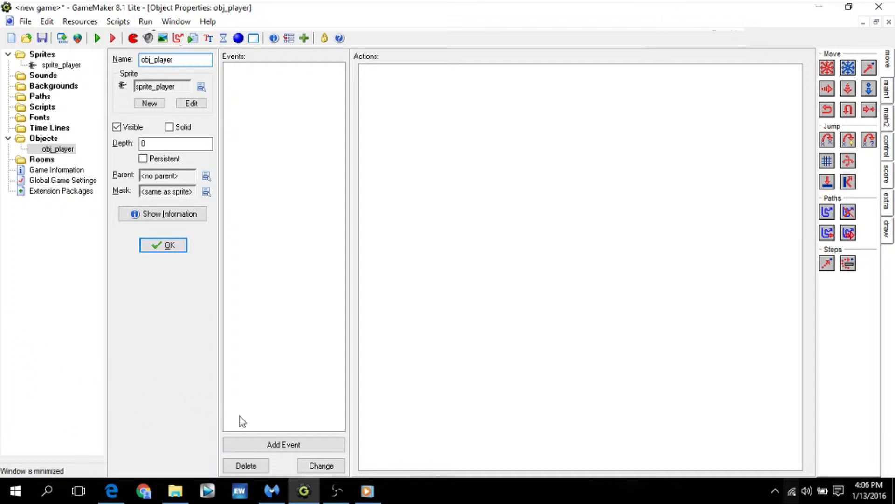
- Add a Key Press event for the Up arrow to obj_player
click(296, 446)
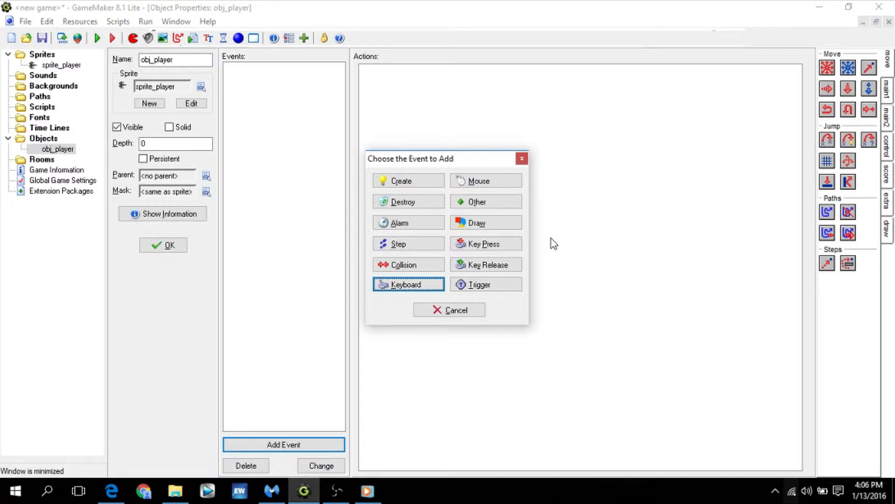
click(502, 244)
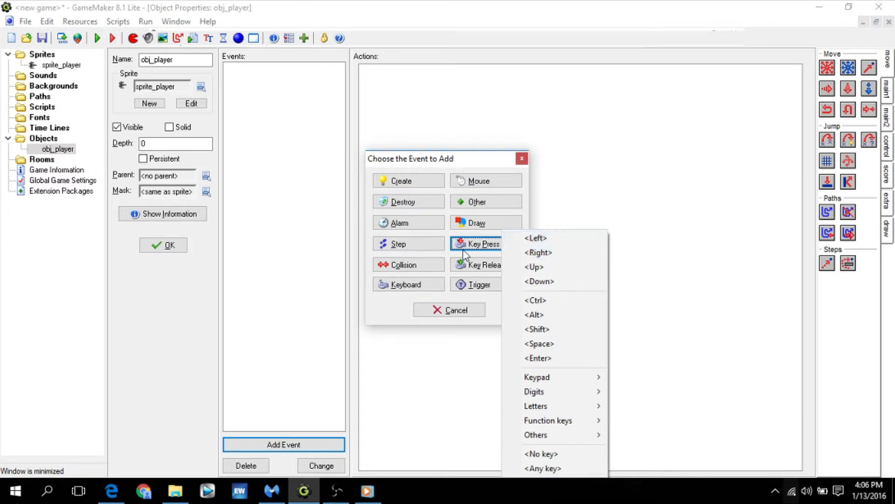
click(534, 267)
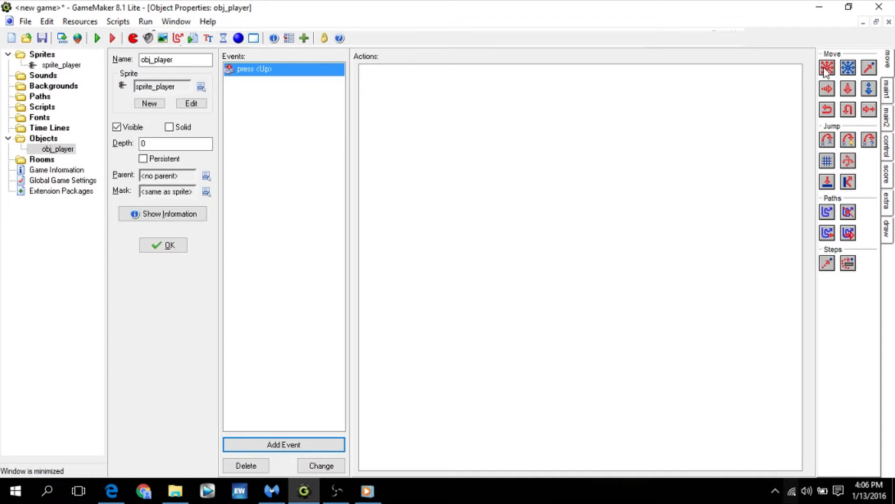
- Add a Move Fixed action to the Up press event with direction up and speed 10
drag(827, 68, 636, 128)
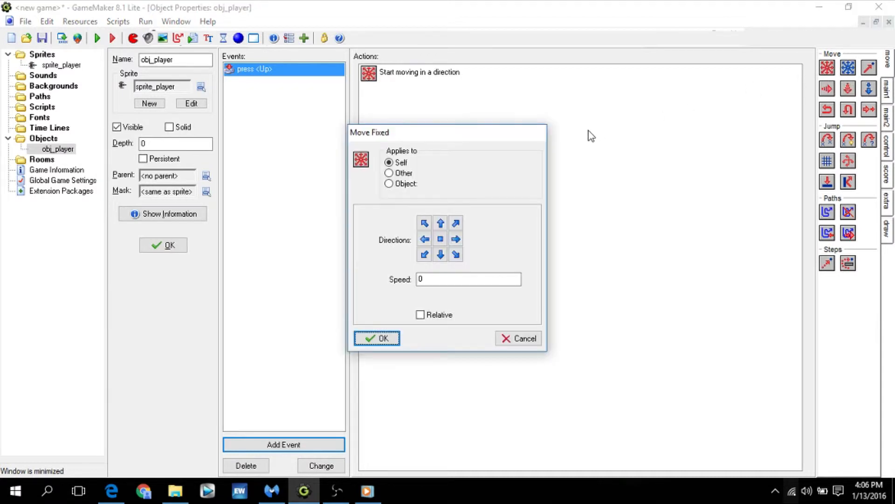
click(440, 223)
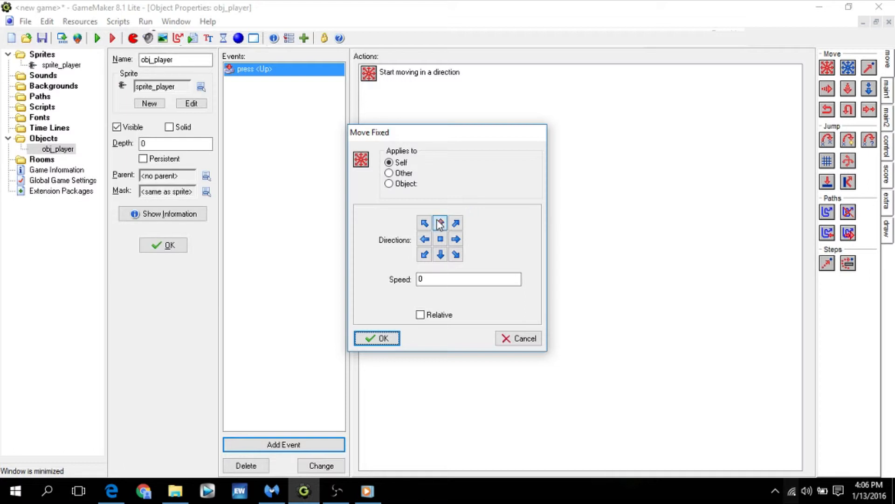
double_click(421, 279)
text(10)
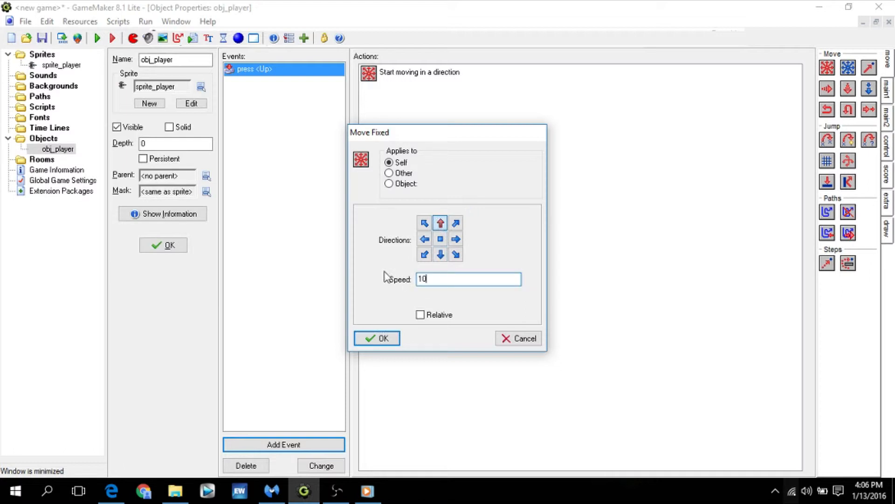
click(385, 339)
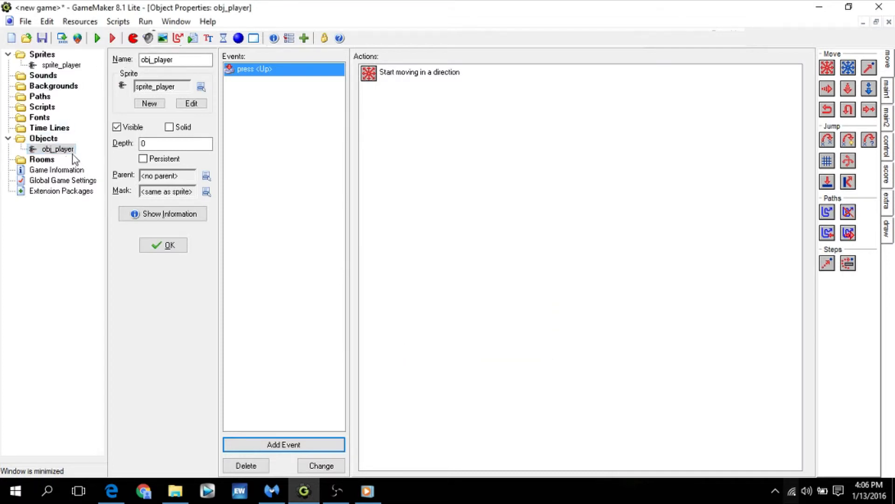
- Create a new room and name it room_test
right_click(35, 162)
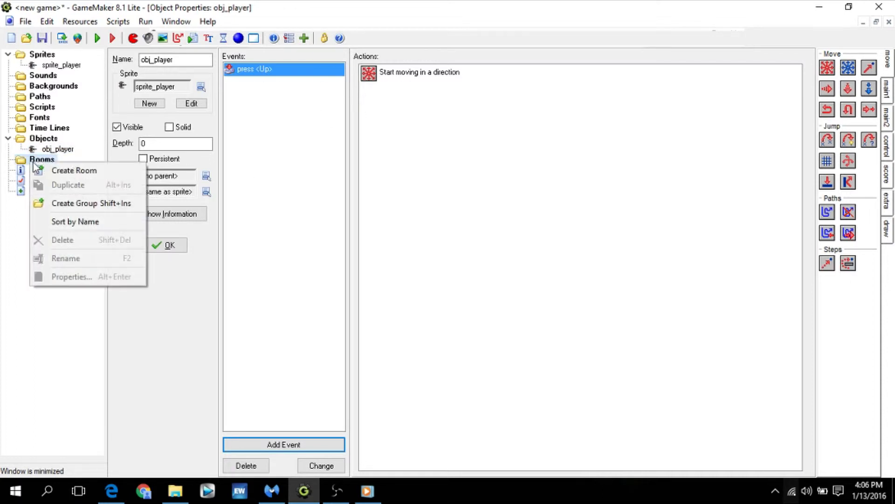
click(72, 171)
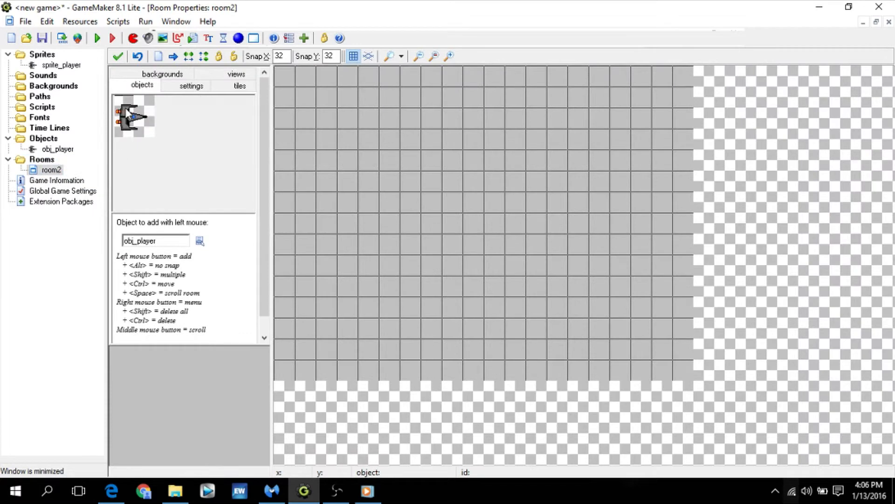
click(178, 82)
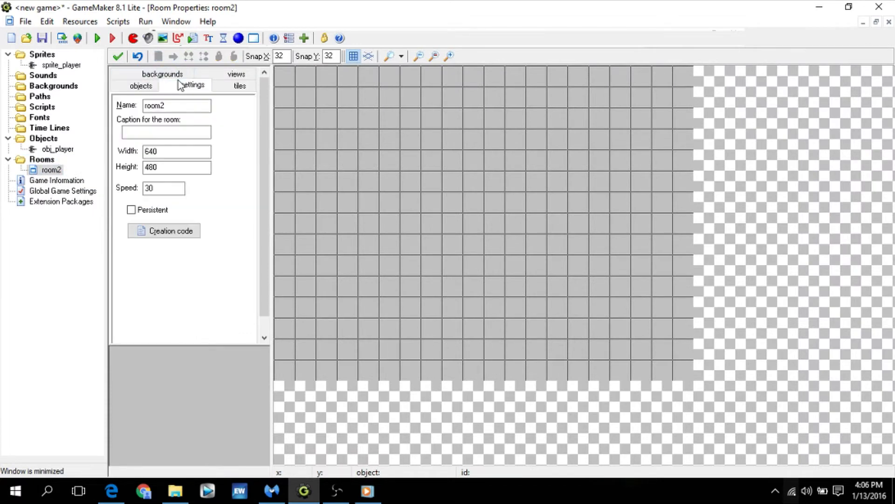
click(175, 103)
key(BackSpace)
text(_test)
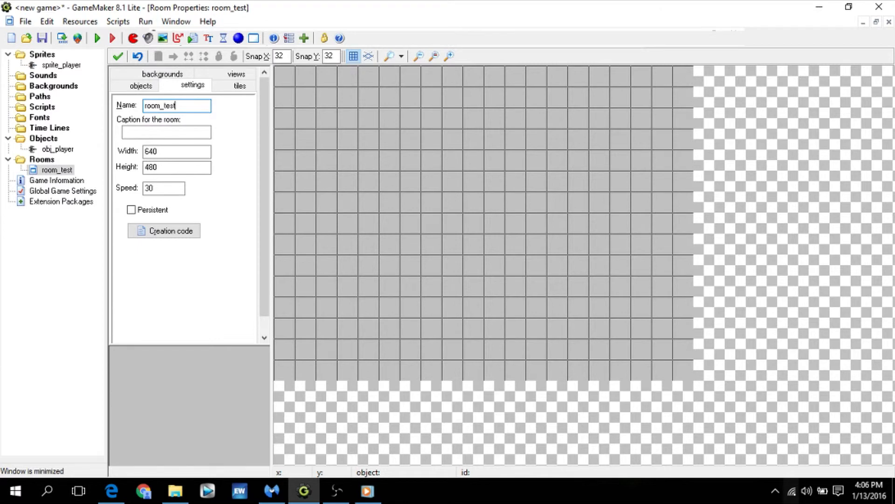
- Place one obj_player near the left edge of room_test at about mid-height, and run the game to test moving up
click(141, 86)
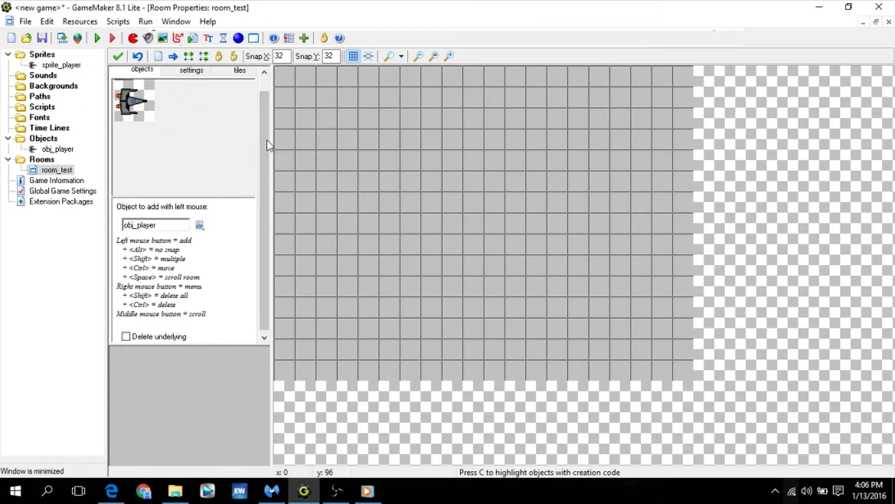
mouse_move(304, 183)
mouse_down()
mouse_move(307, 198)
mouse_move(332, 219)
mouse_move(460, 194)
mouse_move(294, 188)
mouse_move(309, 197)
mouse_up()
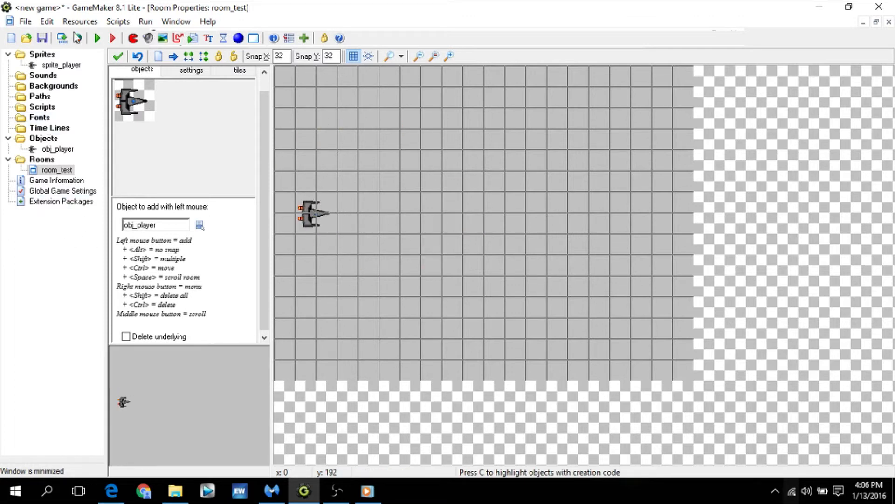
click(95, 41)
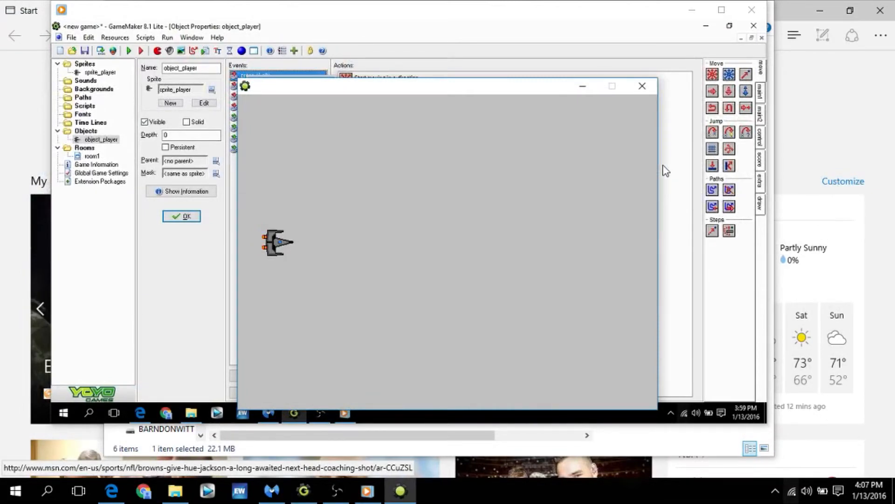
key(Up)
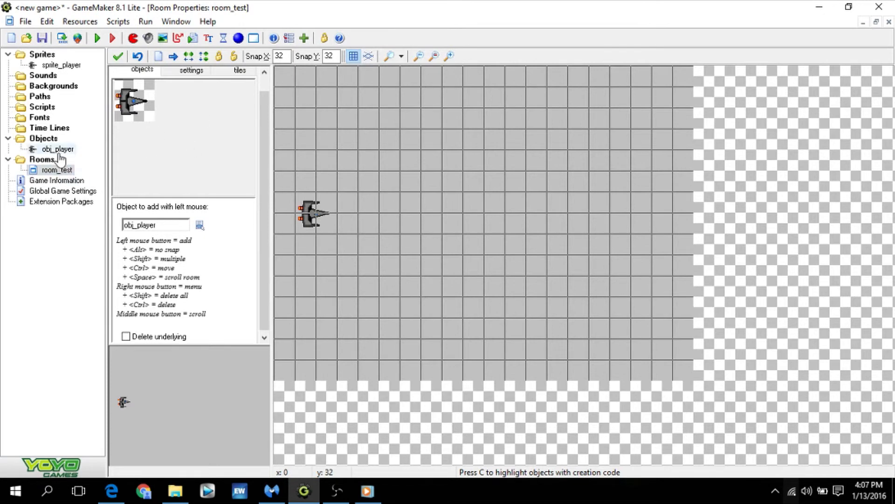
- Open obj_player and add a Key Release event for the Up arrow
double_click(57, 149)
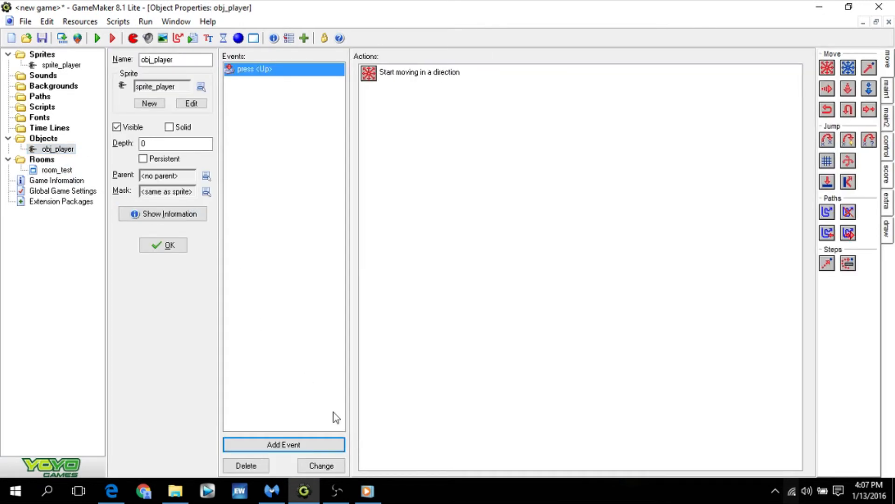
click(283, 446)
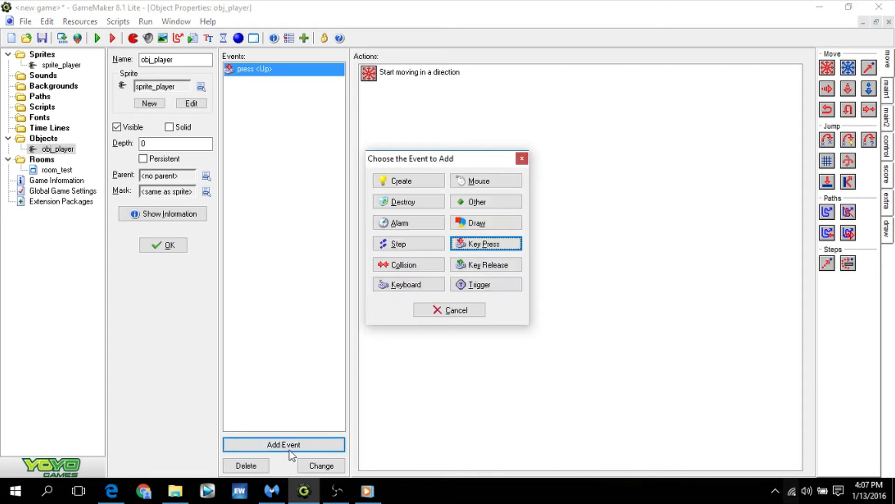
click(482, 267)
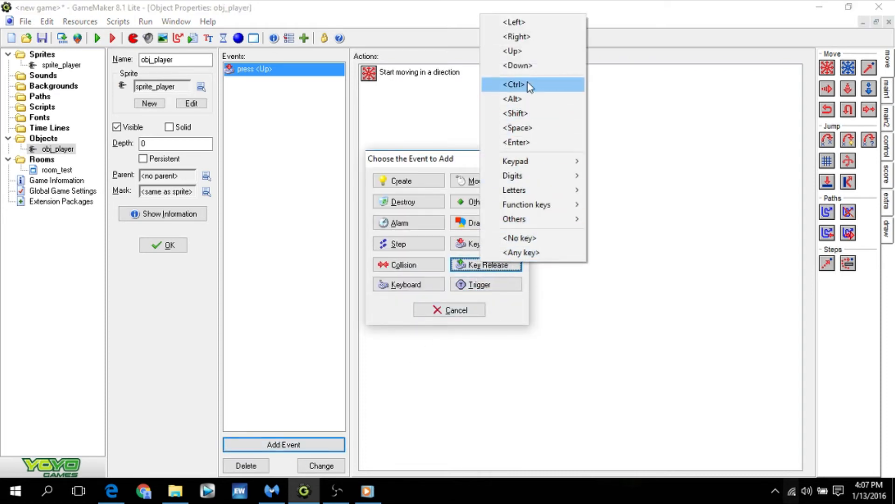
click(537, 56)
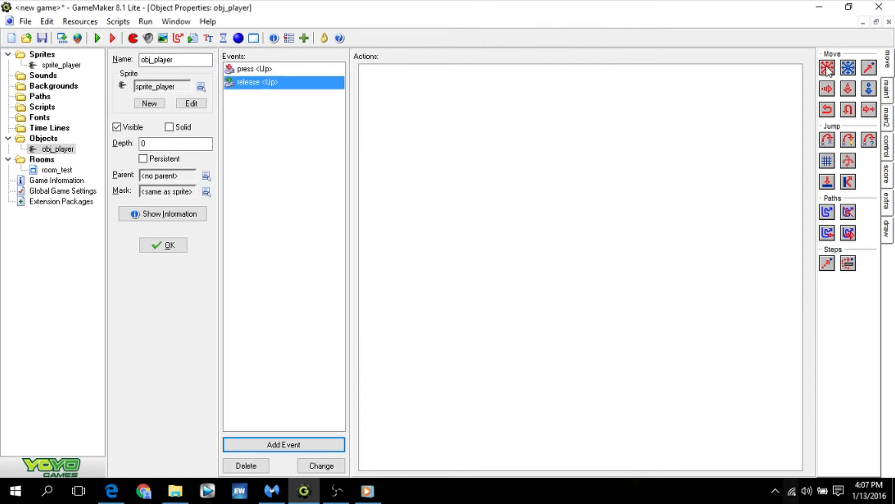
- Add a Move Fixed action to the Up release event with the centre stop direction and speed 0
drag(827, 69, 648, 133)
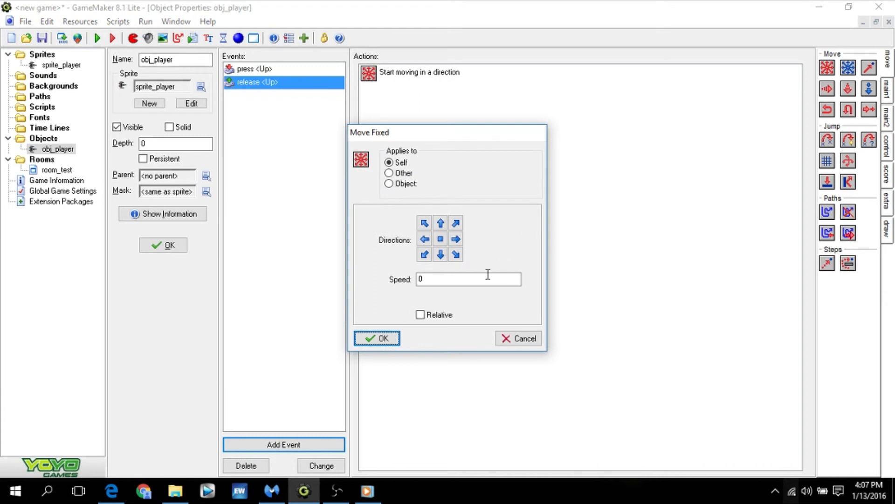
click(441, 239)
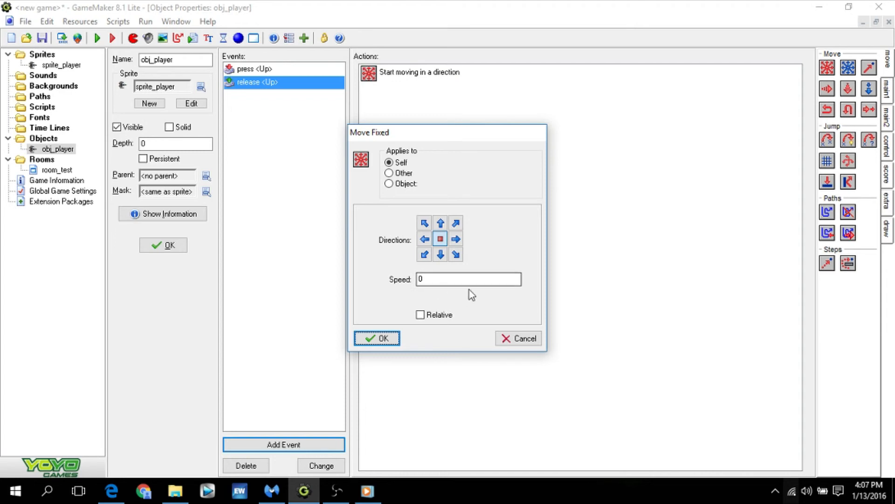
click(382, 335)
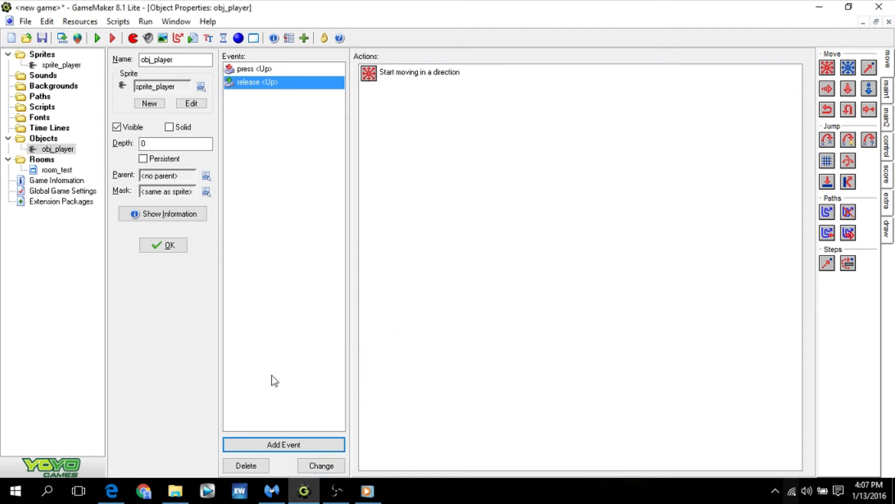
- Open room_test and run the game to test stopping the ship on Up release
double_click(52, 170)
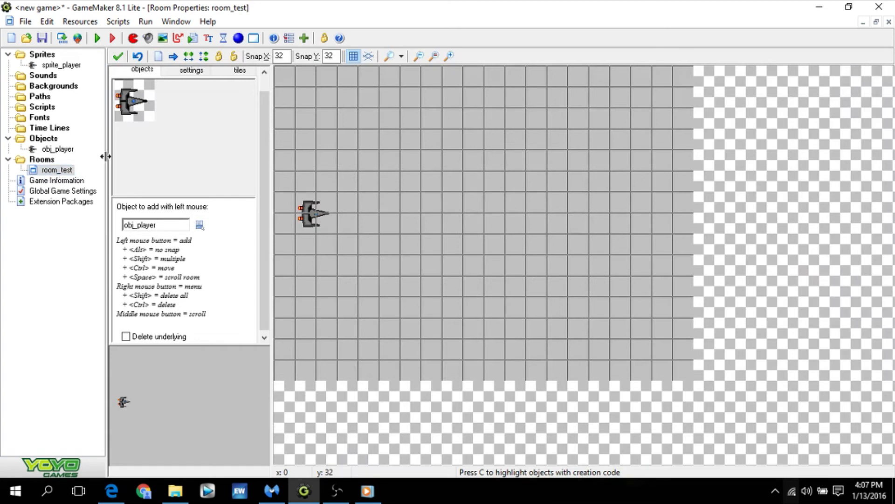
click(97, 39)
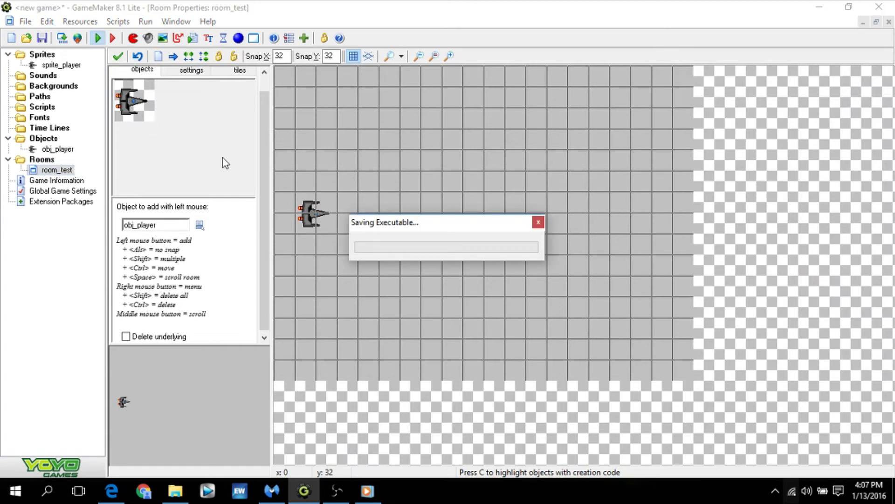